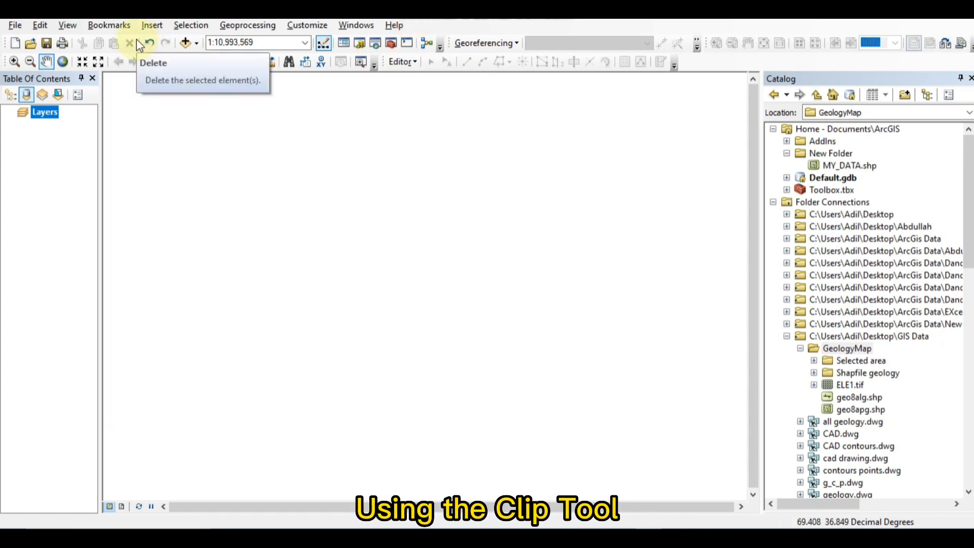
# Step: Add the PAK_adm3.shp shapefile from the Pakistan cities shapfile folder to the map
pyautogui.click(185, 42)
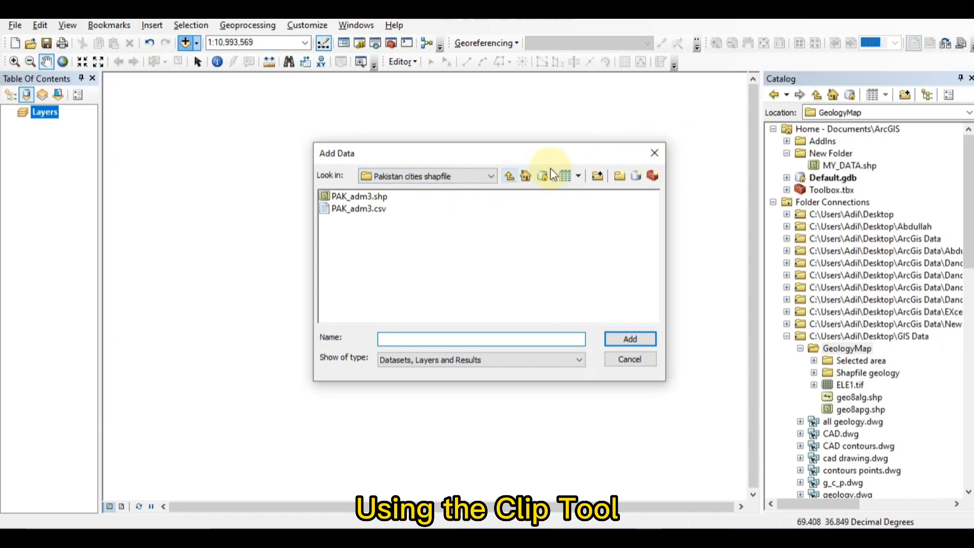
pyautogui.click(359, 196)
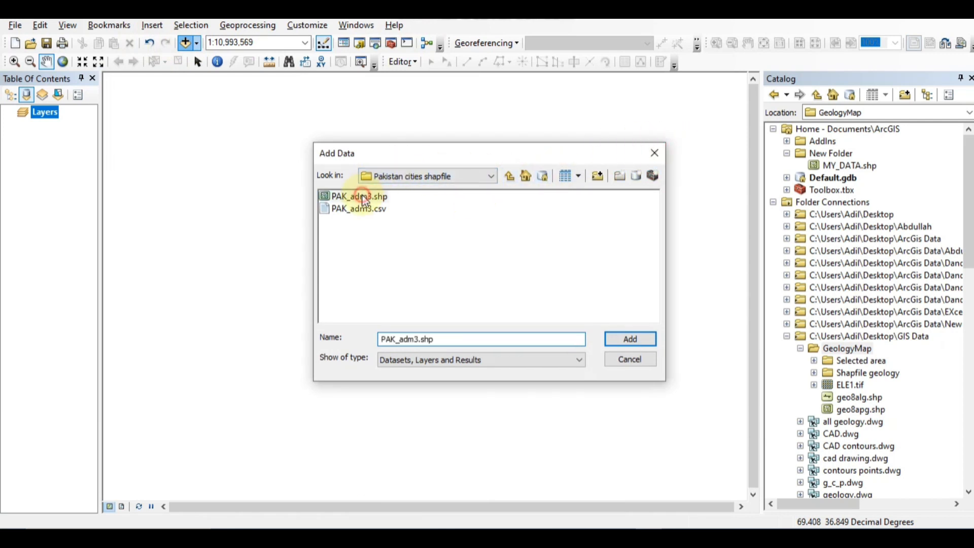
pyautogui.click(629, 340)
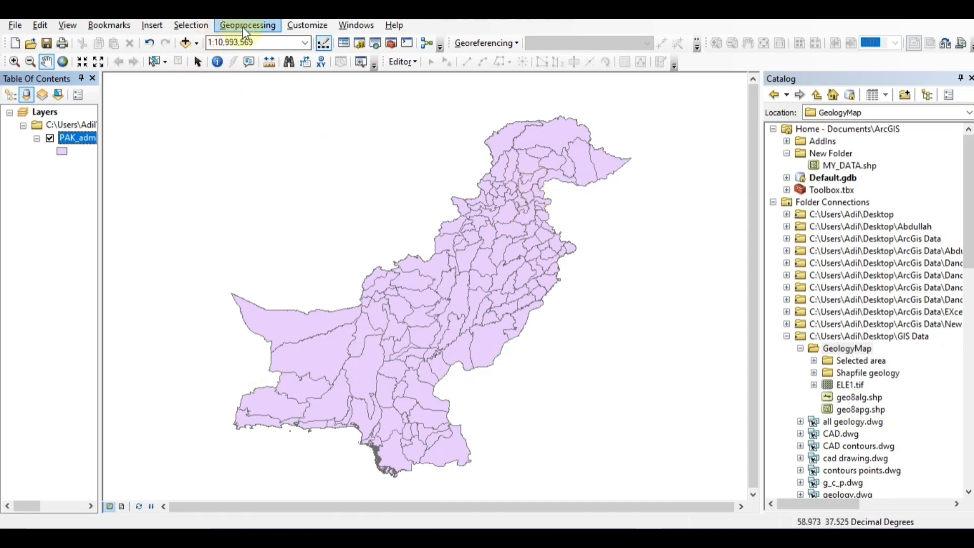
# Step: Add the geo8apg.shp shapefile from the GeologyMap folder inside GIS Data, keeping the PAK_adm3 layer switched on
pyautogui.click(185, 42)
pyautogui.click(510, 176)
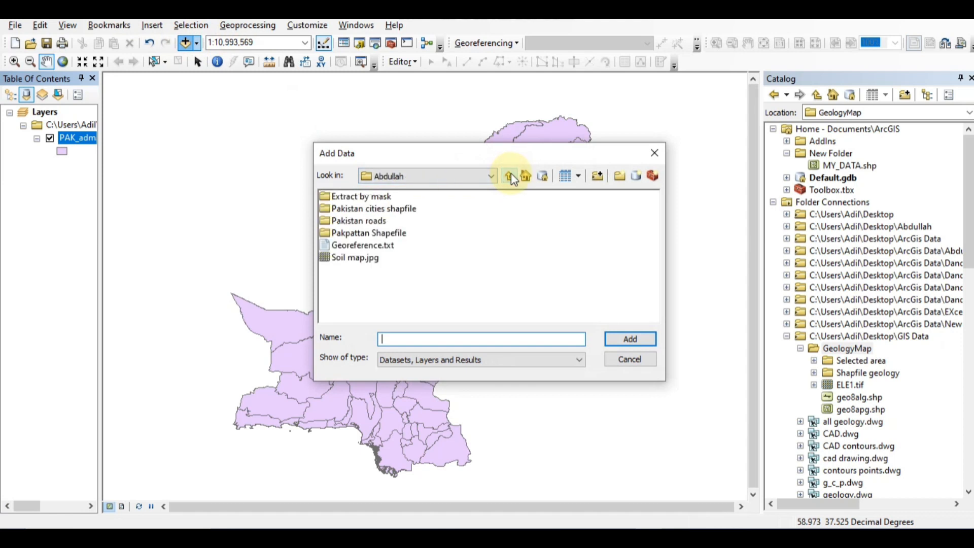
pyautogui.click(511, 175)
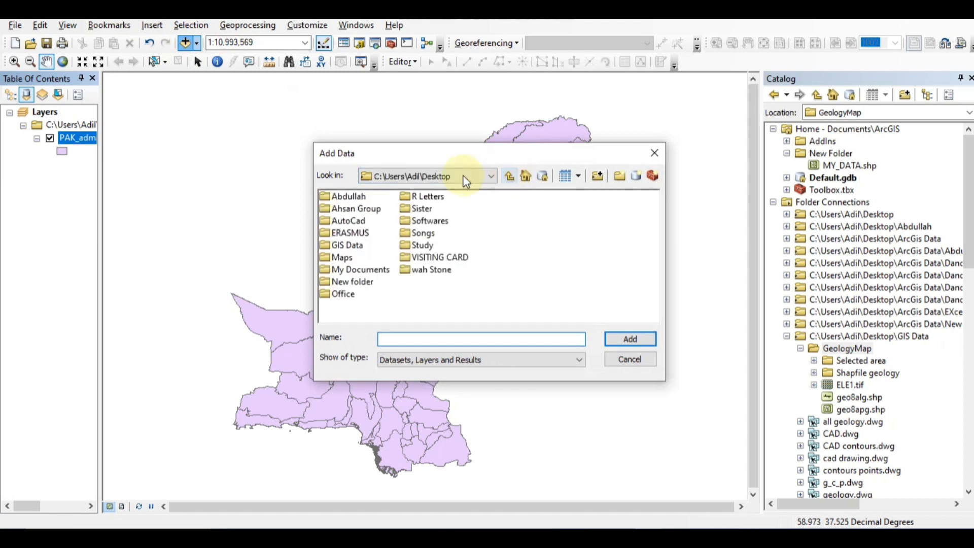
pyautogui.doubleClick(357, 245)
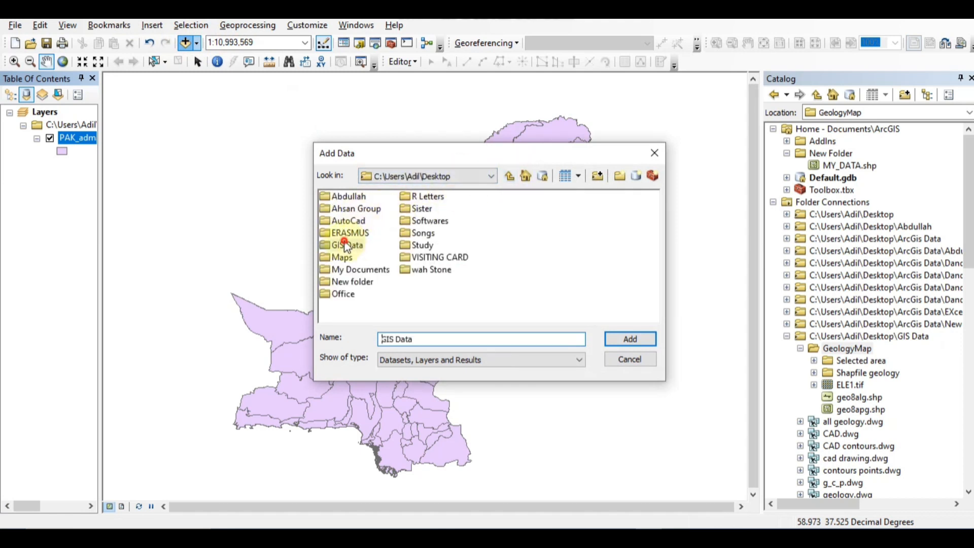
pyautogui.doubleClick(364, 198)
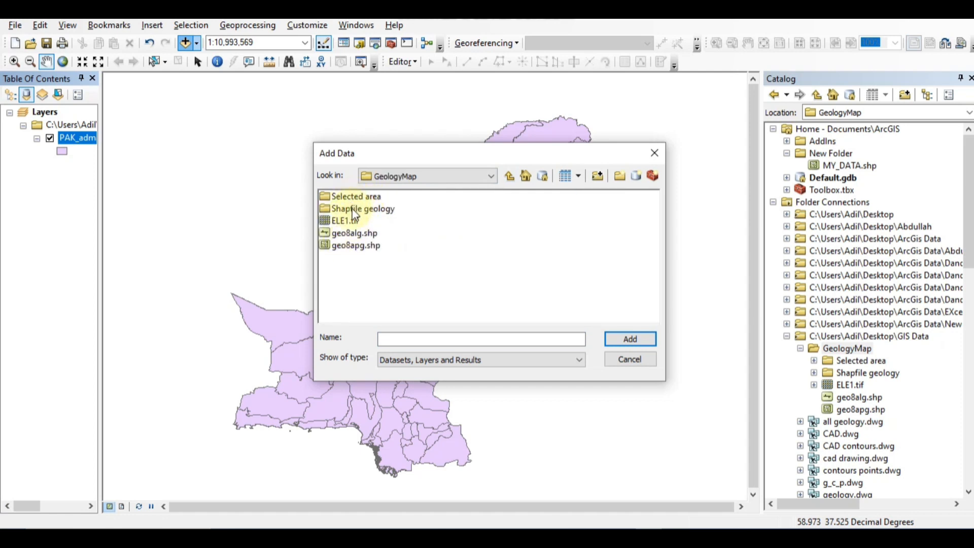
pyautogui.click(353, 237)
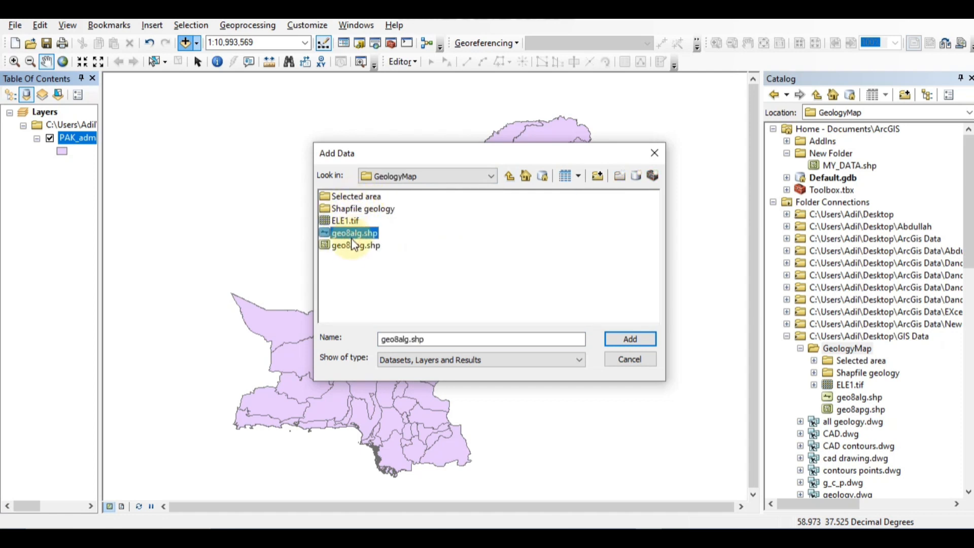
pyautogui.click(630, 339)
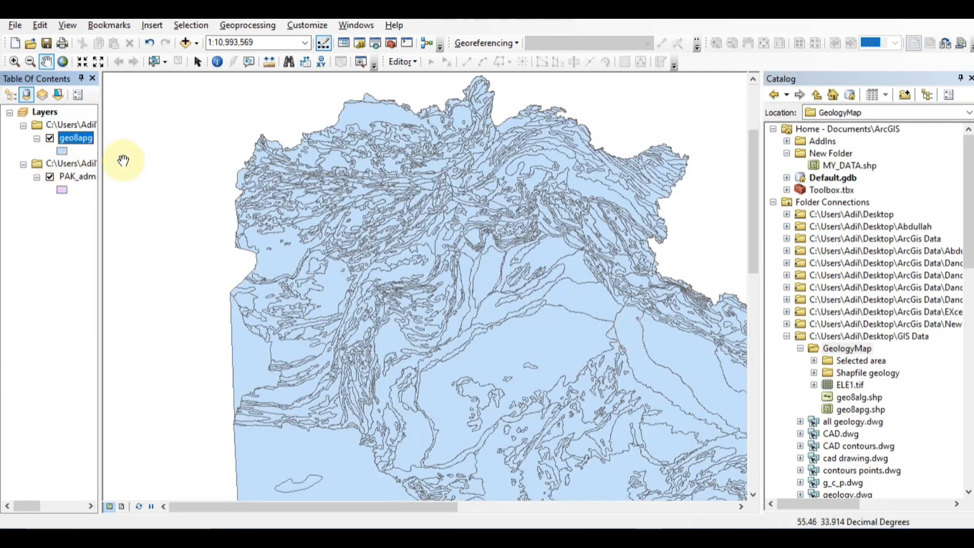
pyautogui.click(50, 177)
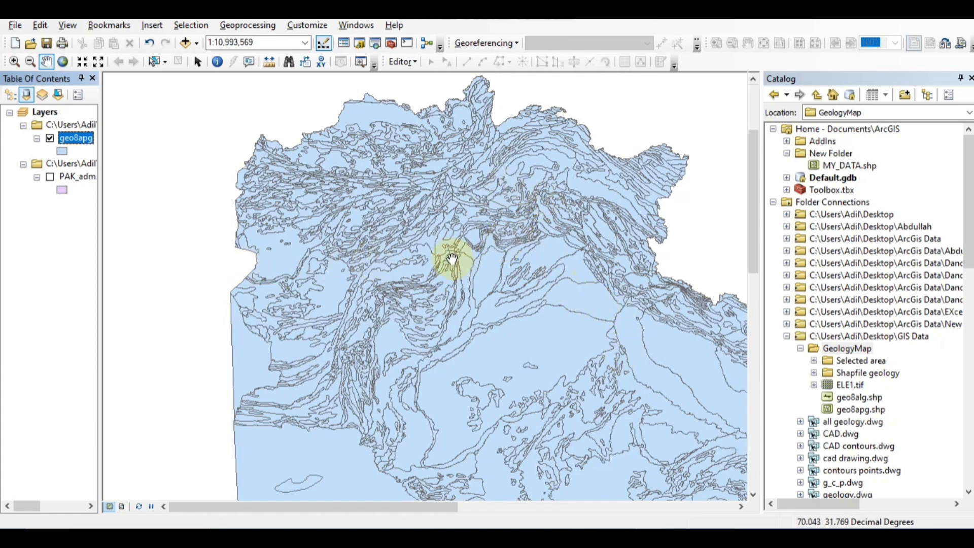
pyautogui.click(50, 177)
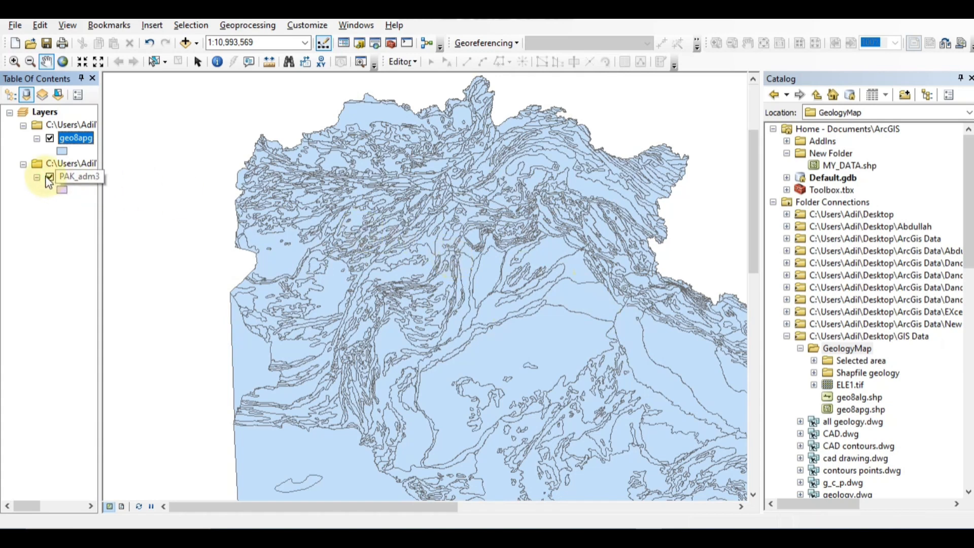
# Step: Set up the Clip geoprocessing tool with geo8apg as the input features and PAK_adm3 as the clip features
pyautogui.click(250, 26)
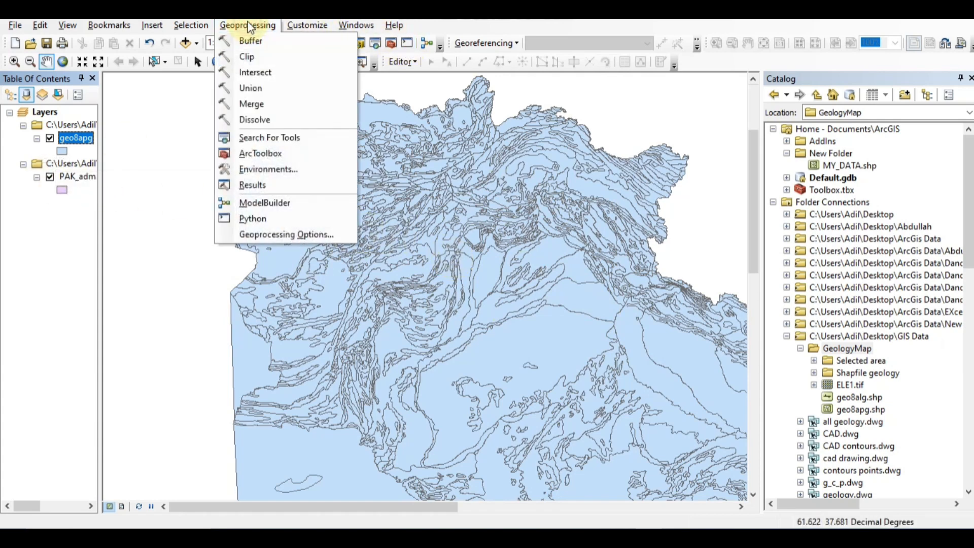
pyautogui.click(246, 56)
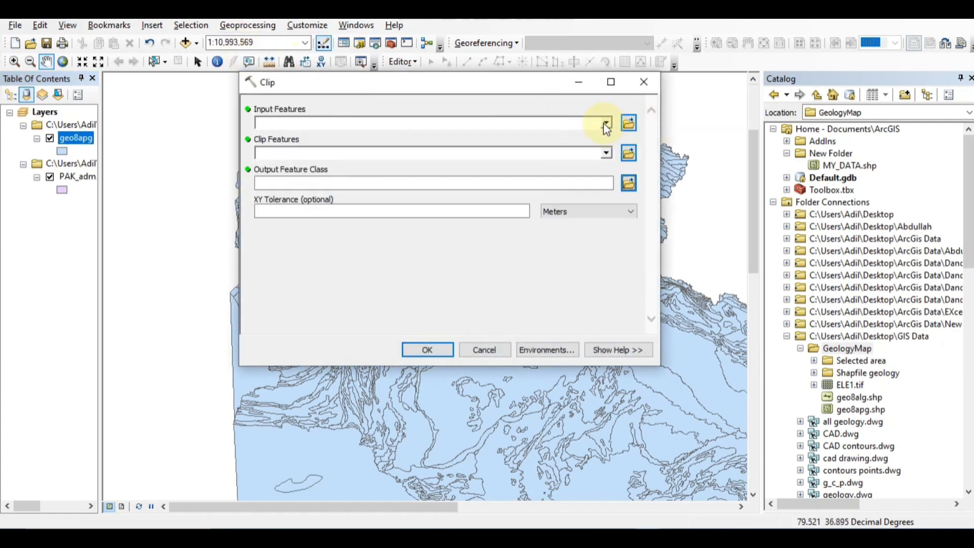
pyautogui.click(606, 123)
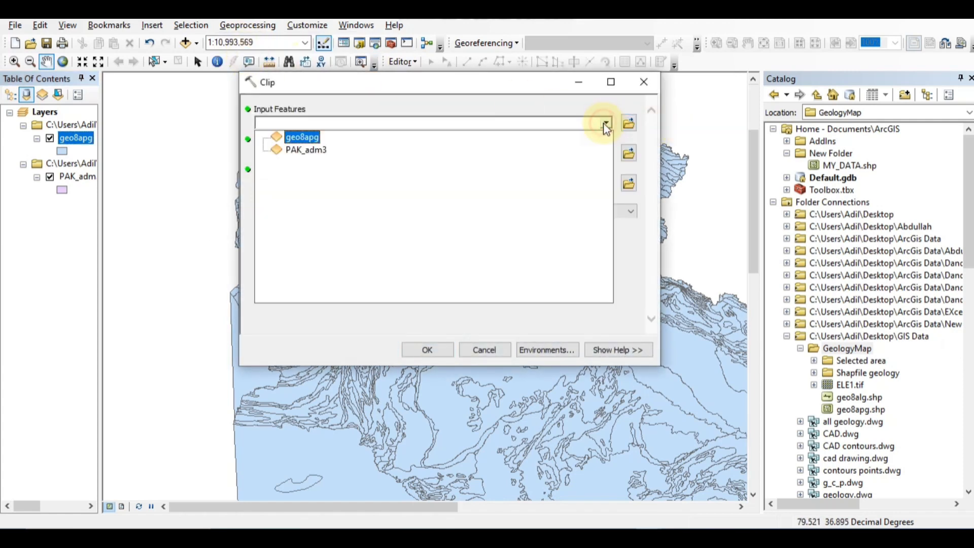
pyautogui.click(299, 137)
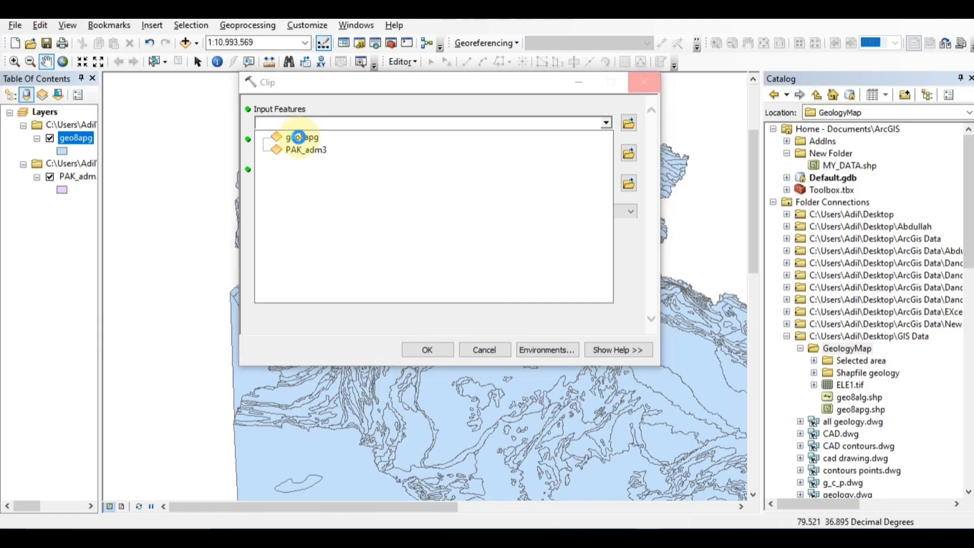
pyautogui.click(299, 137)
pyautogui.click(607, 153)
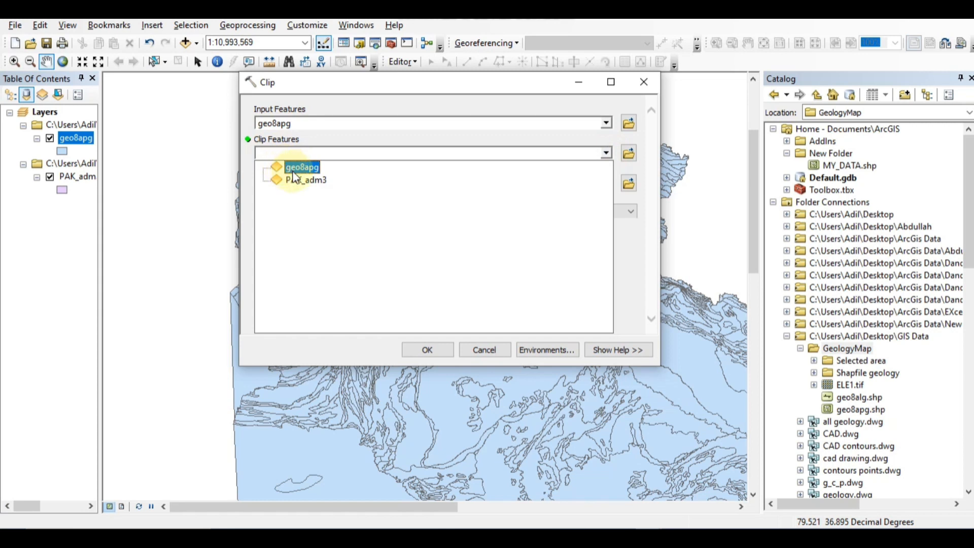
pyautogui.click(301, 181)
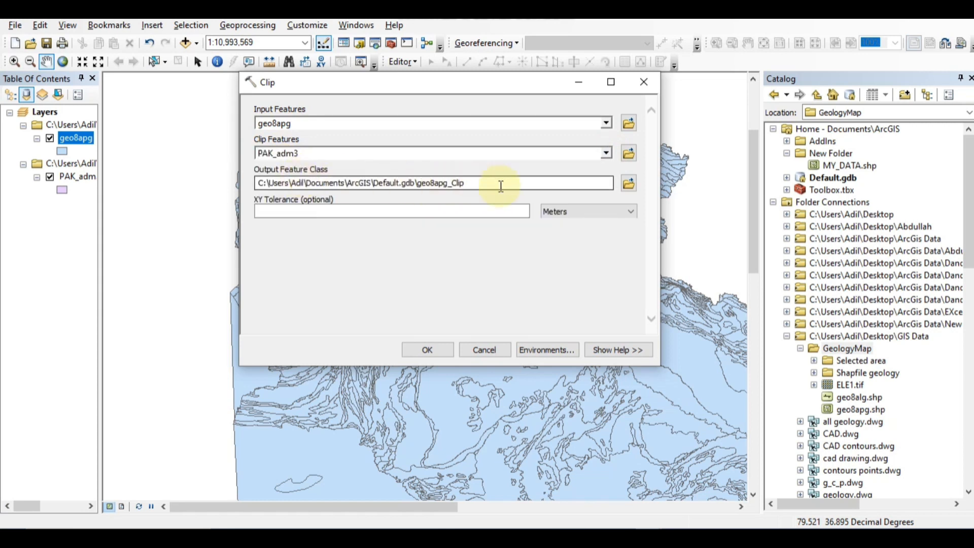
# Step: Browse for the clip's output location and create a folder named "cliped geology" in GIS Data
pyautogui.click(604, 180)
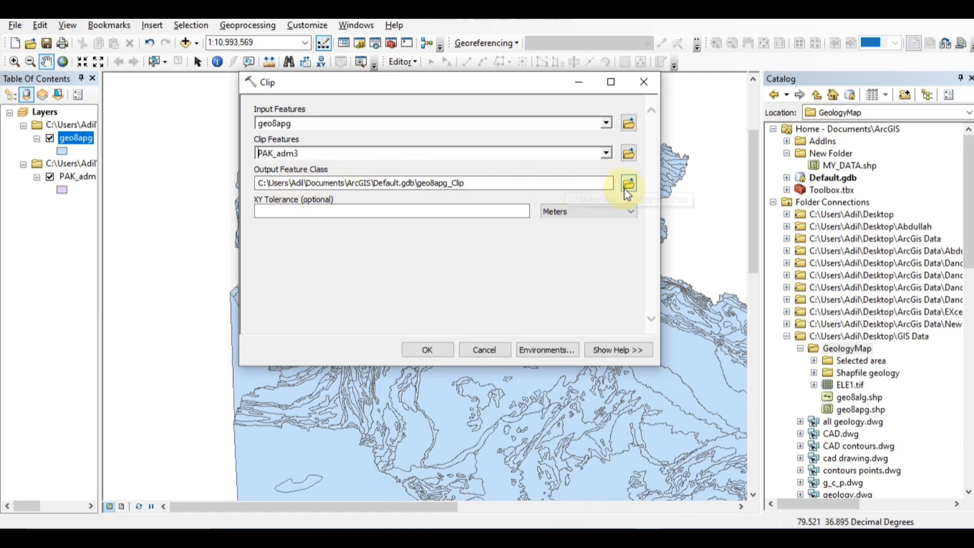
pyautogui.click(628, 182)
pyautogui.click(629, 183)
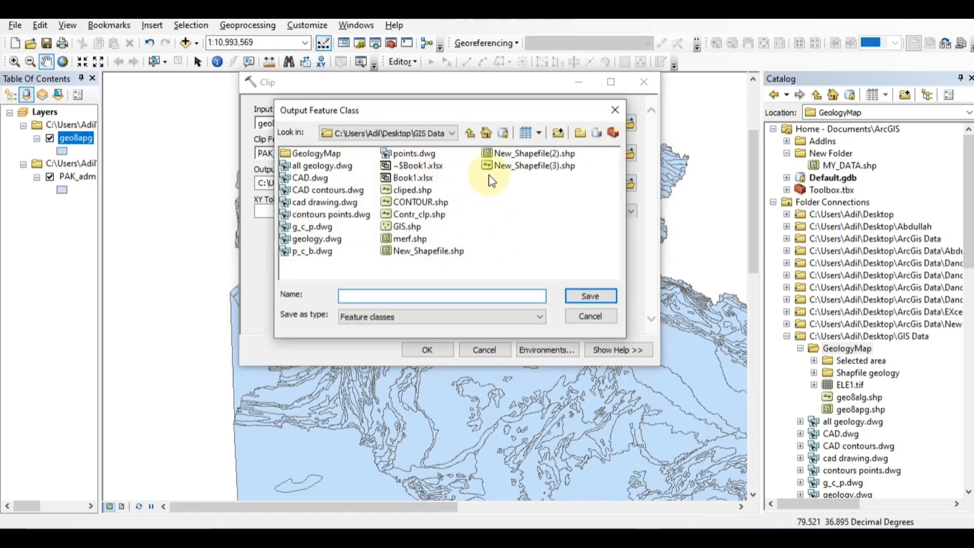
pyautogui.click(577, 134)
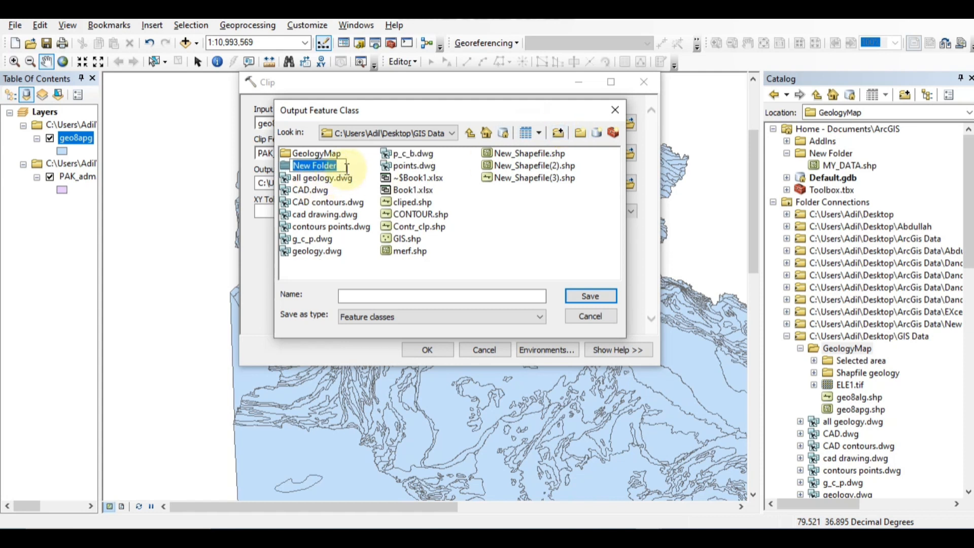
pyautogui.write('ck')
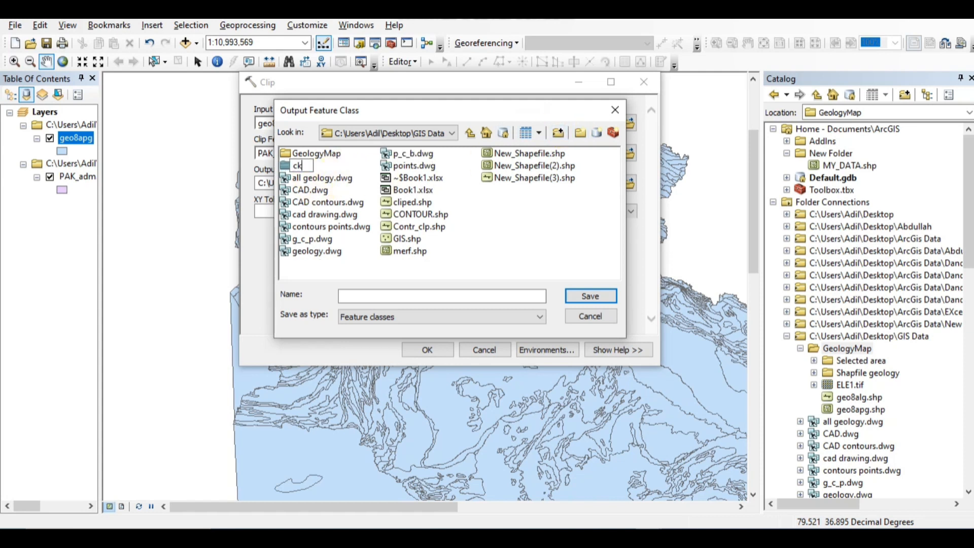
pyautogui.write('iped geology')
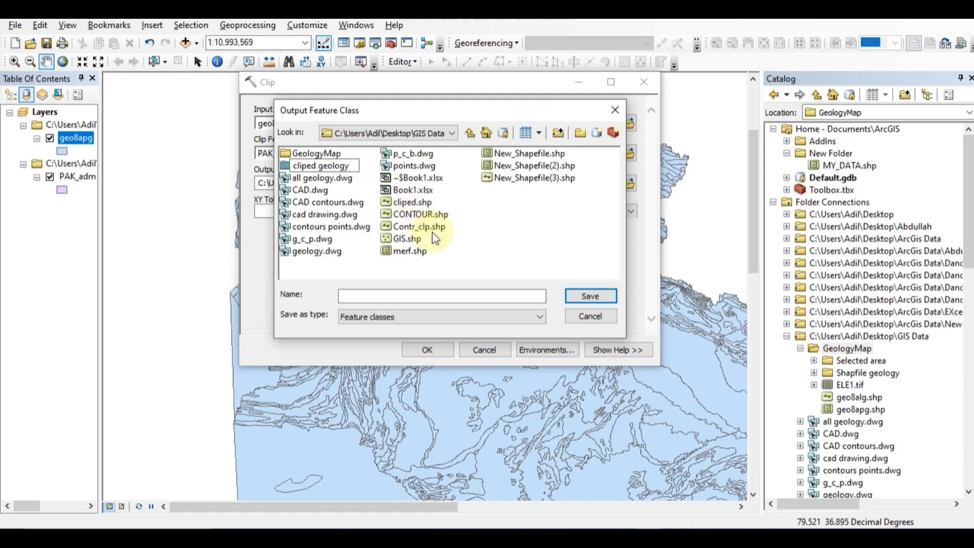
pyautogui.click(464, 253)
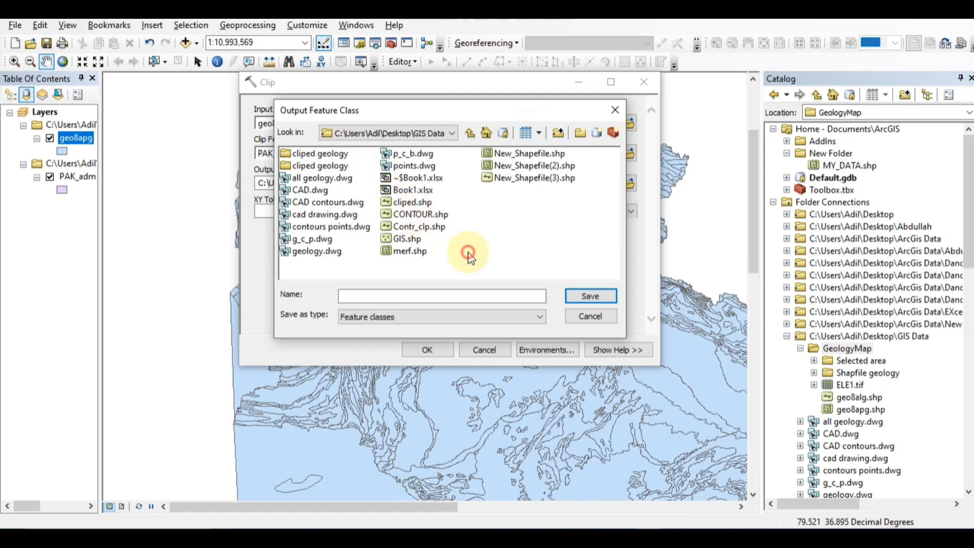
# Step: Save the output feature class as "cliped" in the cliped geology folder and run the clip
pyautogui.click(328, 165)
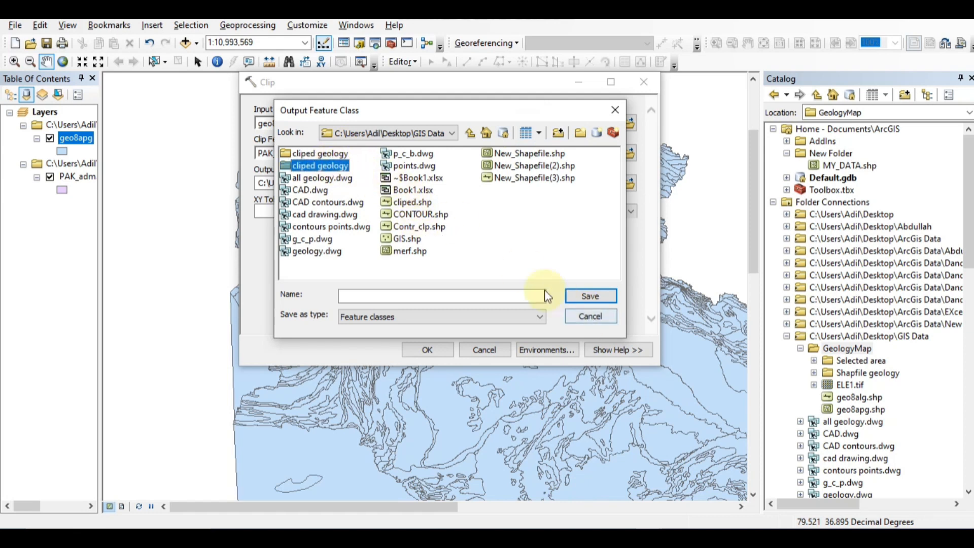
pyautogui.doubleClick(323, 170)
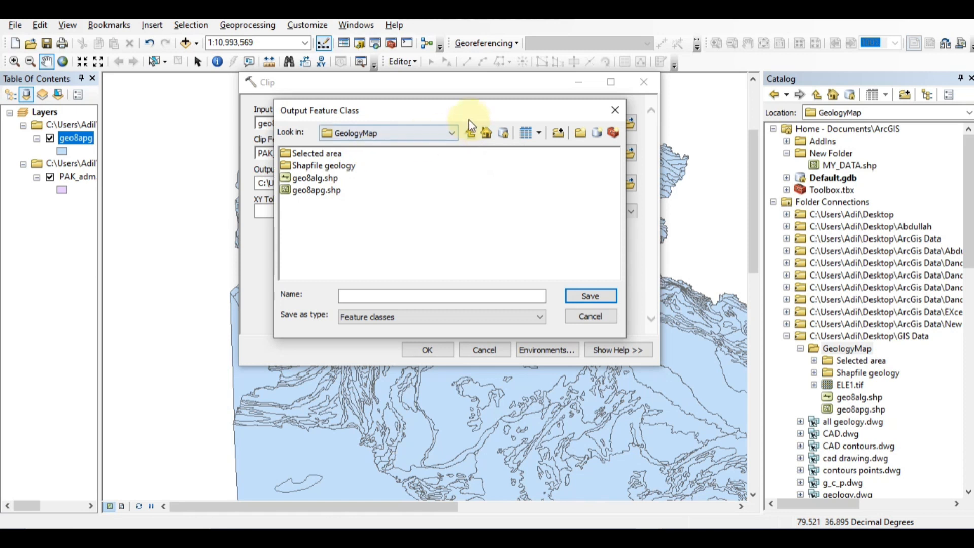
pyautogui.click(471, 134)
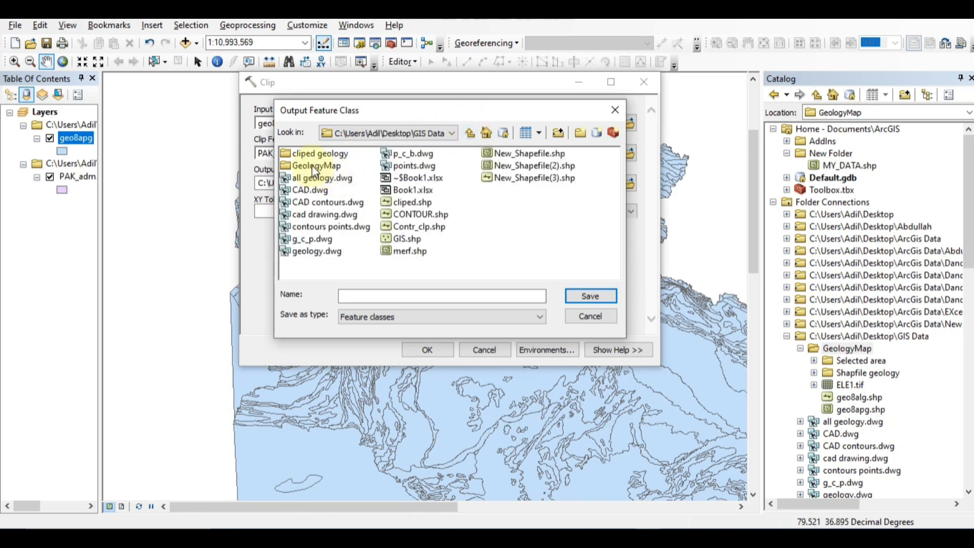
pyautogui.doubleClick(317, 153)
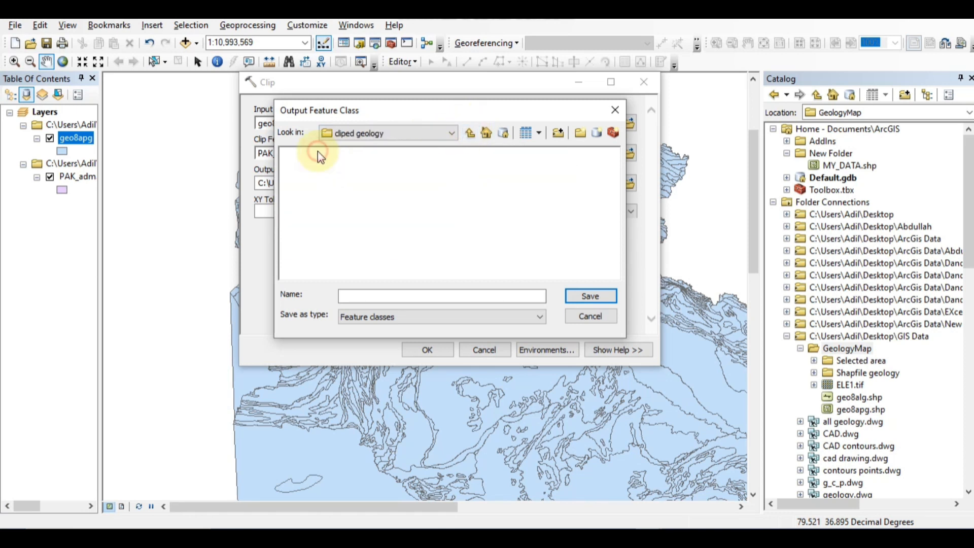
pyautogui.click(434, 296)
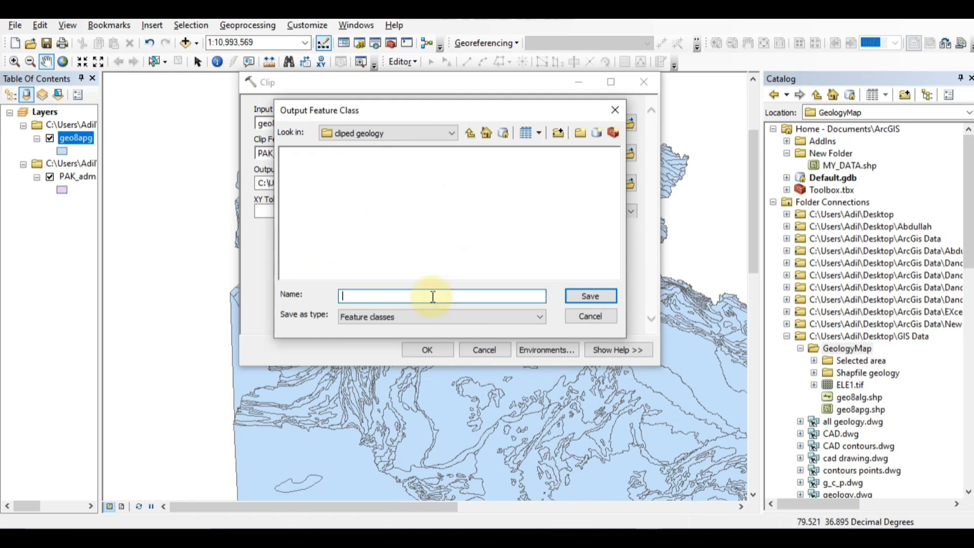
pyautogui.write('cliped')
pyautogui.click(590, 295)
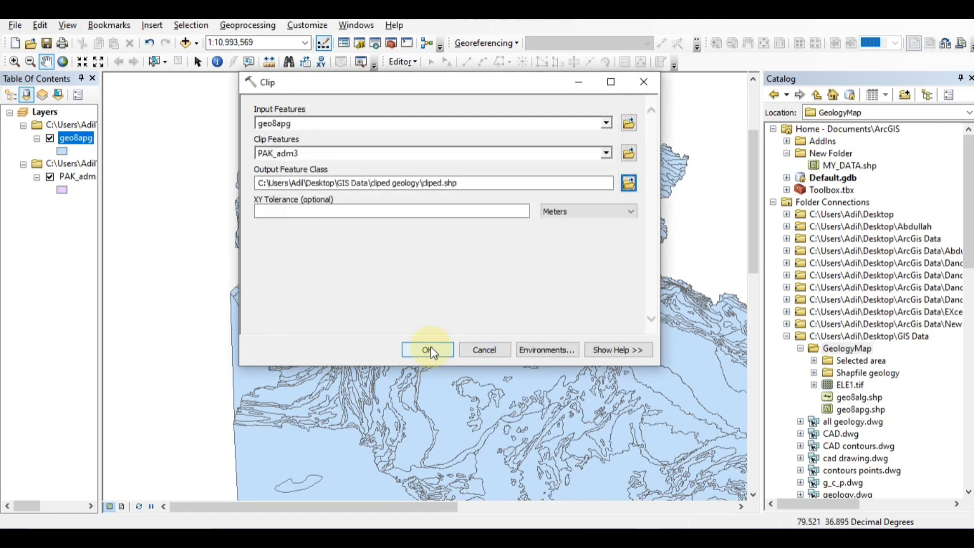
pyautogui.click(431, 347)
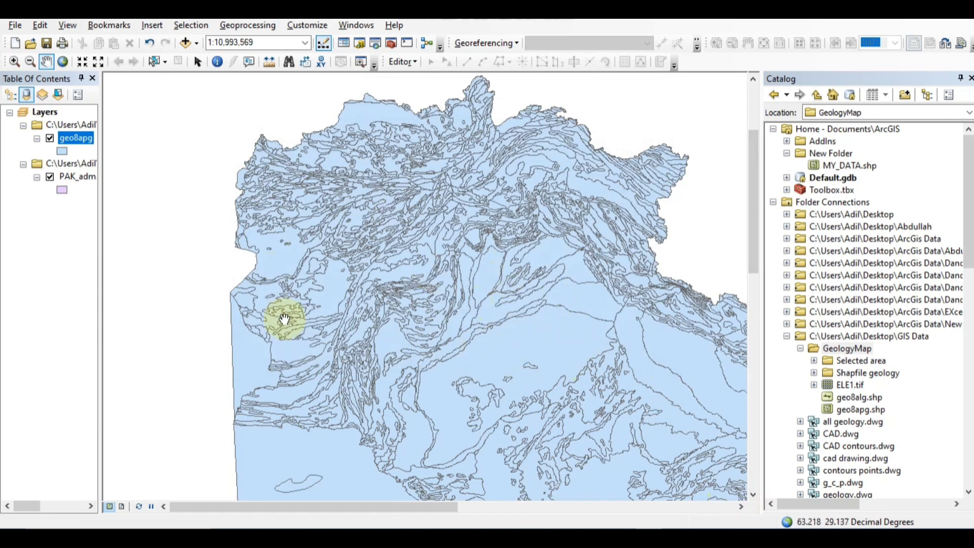
# Step: Hide the geo8apg and PAK_adm3 layers, leaving only the cliped layer displayed
pyautogui.click(65, 243)
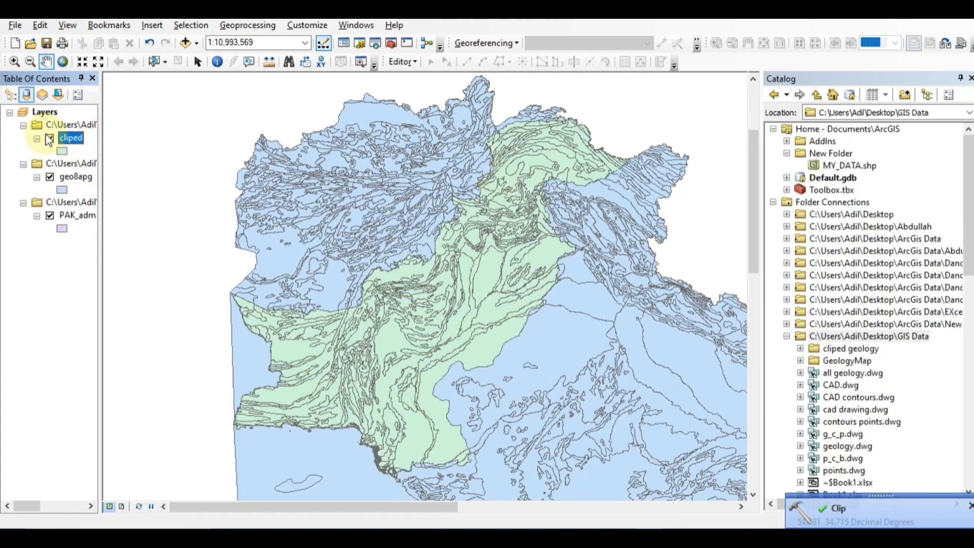
pyautogui.click(49, 176)
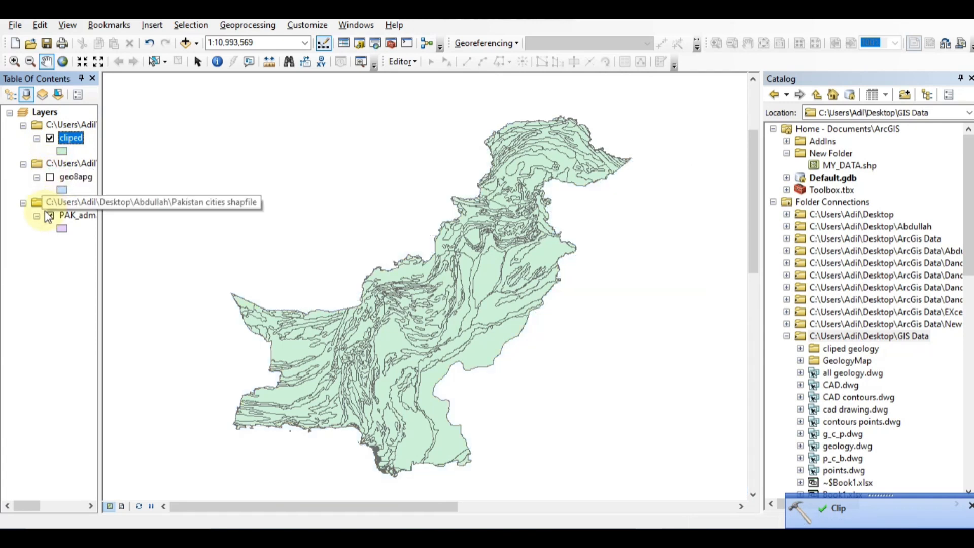
pyautogui.click(46, 214)
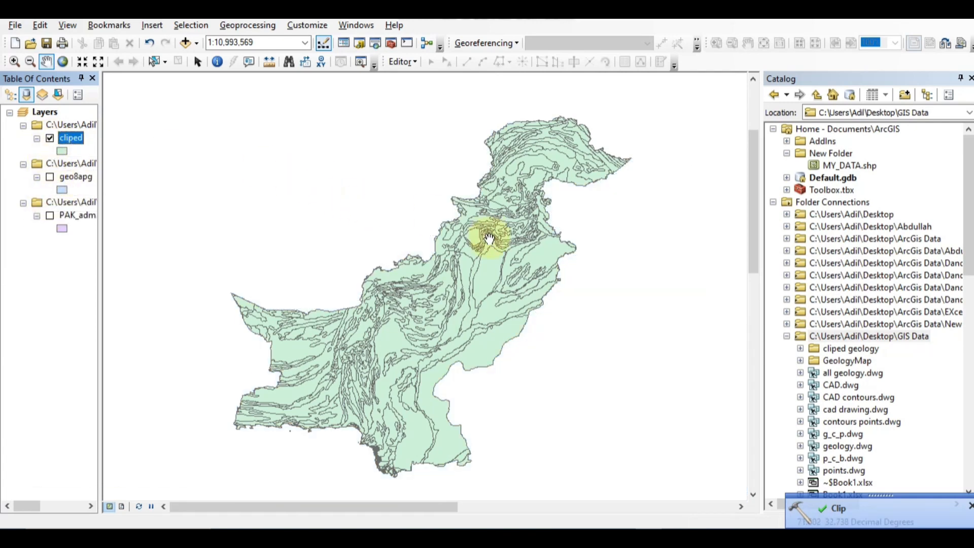
pyautogui.click(61, 62)
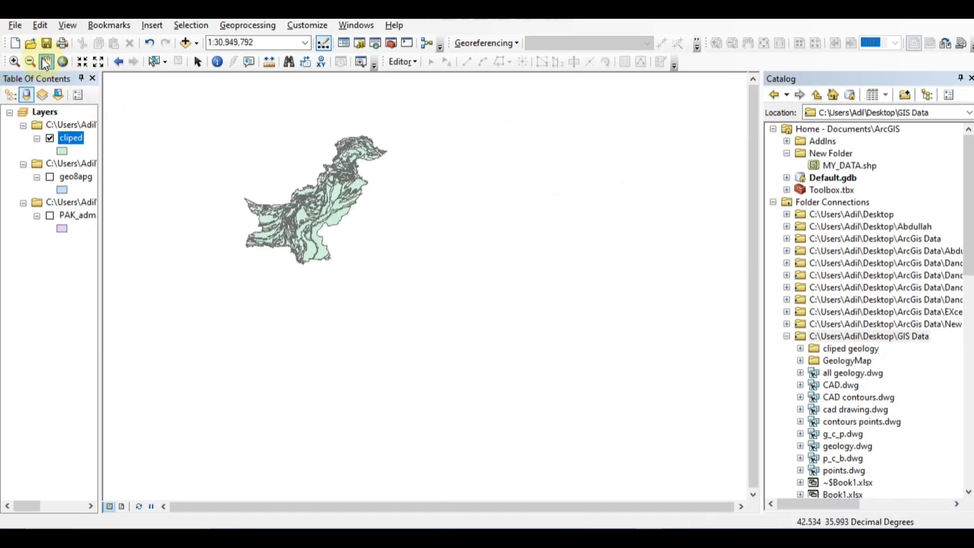
pyautogui.click(80, 63)
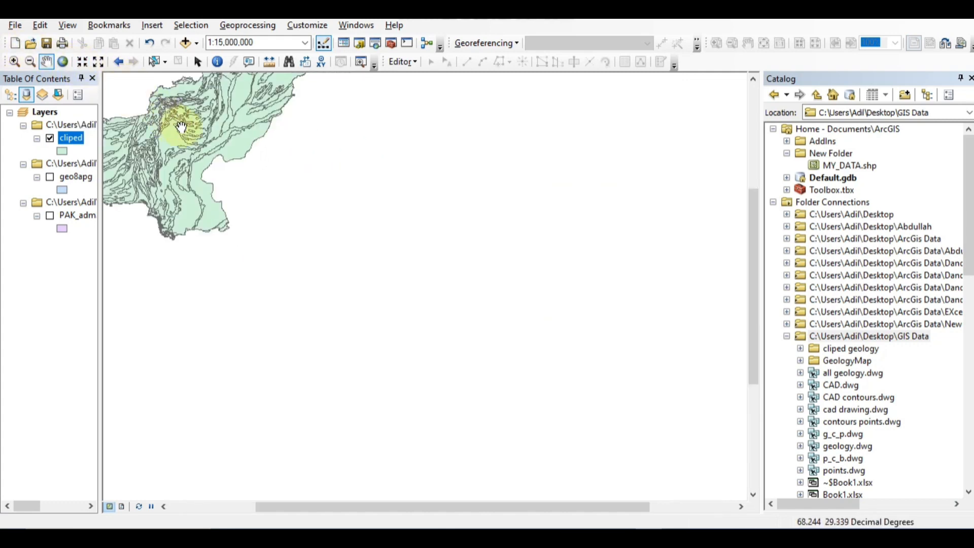
# Step: Examine the geology polygons of the cliped layer across Pakistan, from the whole country down to close detail
pyautogui.moveTo(206, 150); pyautogui.dragTo(349, 308)
pyautogui.moveTo(393, 278); pyautogui.dragTo(457, 358)
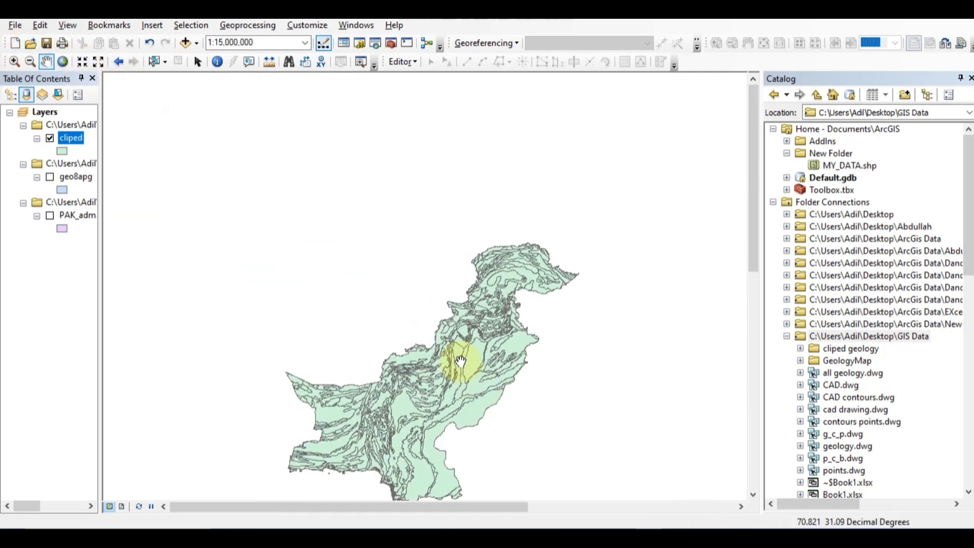
pyautogui.click(14, 62)
pyautogui.moveTo(235, 293); pyautogui.dragTo(590, 345)
pyautogui.moveTo(213, 147); pyautogui.dragTo(578, 441)
pyautogui.moveTo(226, 203); pyautogui.dragTo(616, 479)
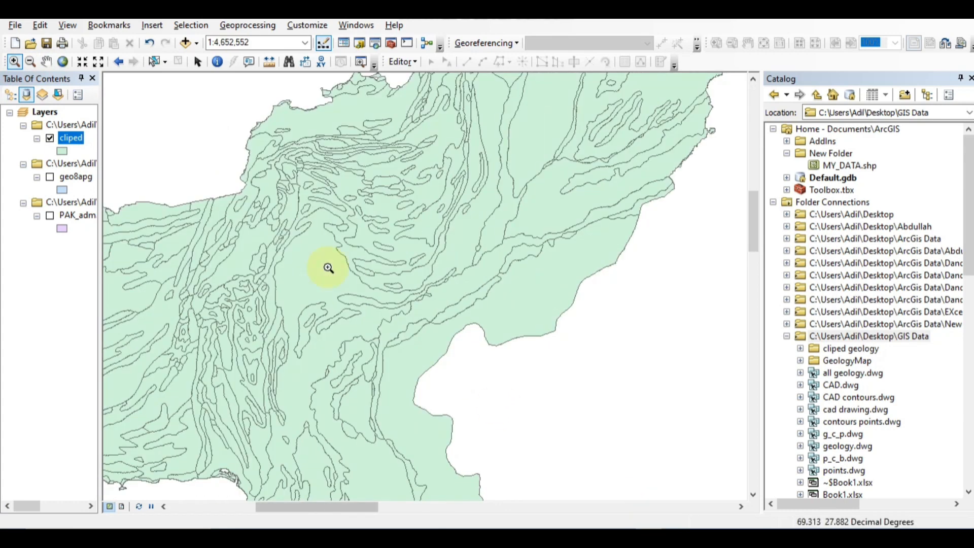
pyautogui.moveTo(300, 244); pyautogui.dragTo(624, 490)
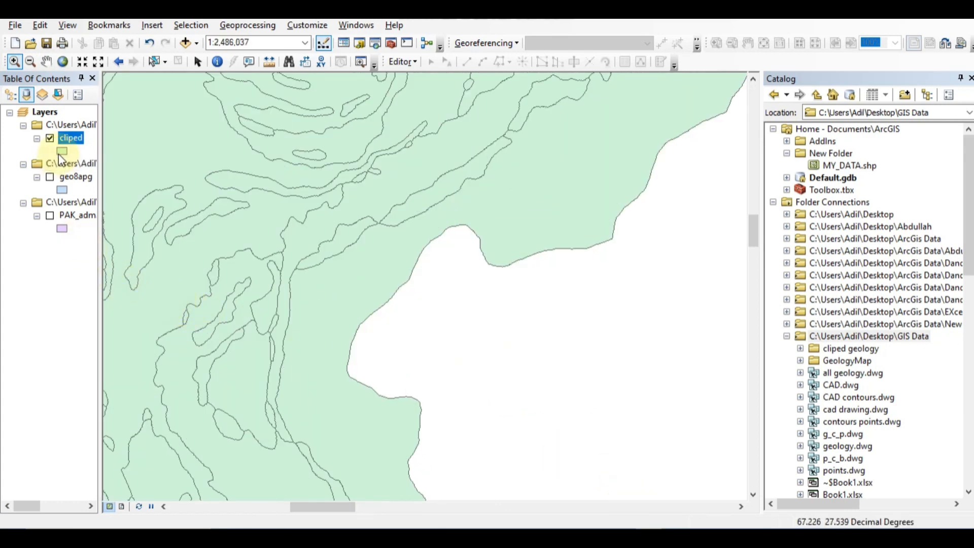
# Step: Toggle the PAK_adm3 layer on and off to compare it with the cliped layer, leaving PAK_adm3 hidden
pyautogui.click(50, 216)
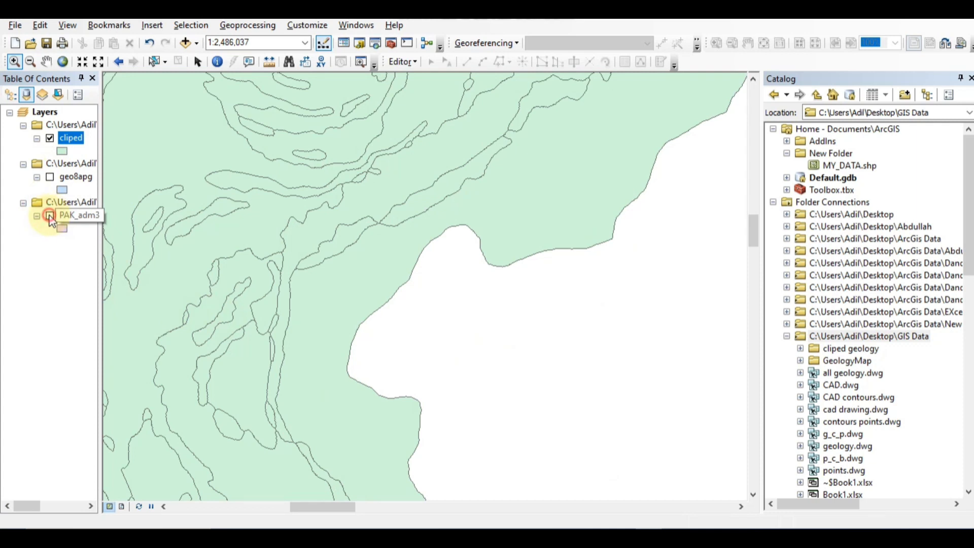
pyautogui.click(50, 216)
pyautogui.click(51, 217)
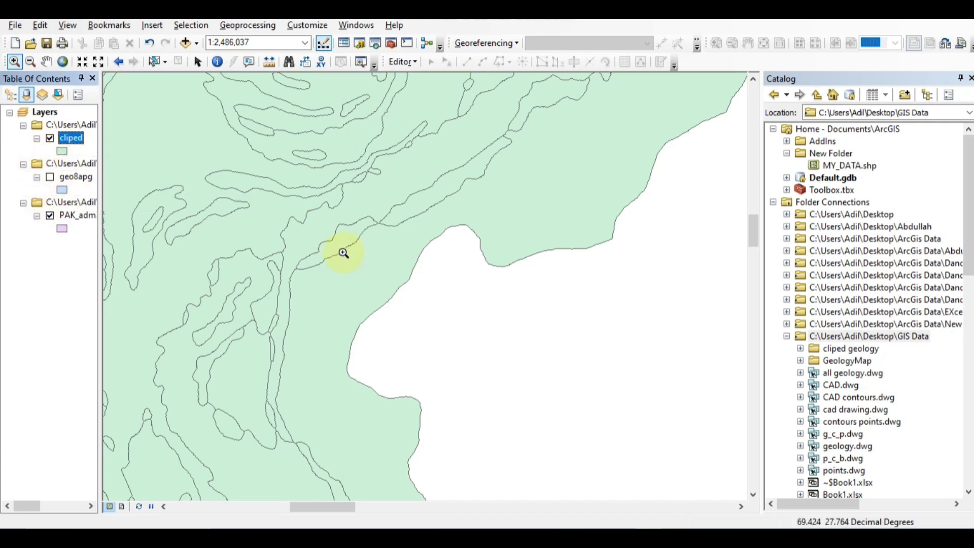
pyautogui.moveTo(252, 152); pyautogui.dragTo(507, 303)
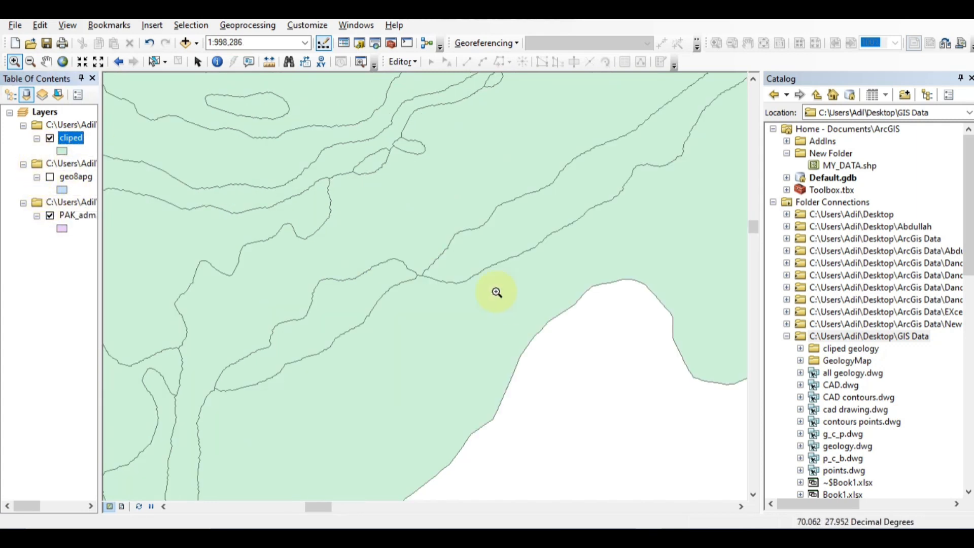
pyautogui.click(49, 216)
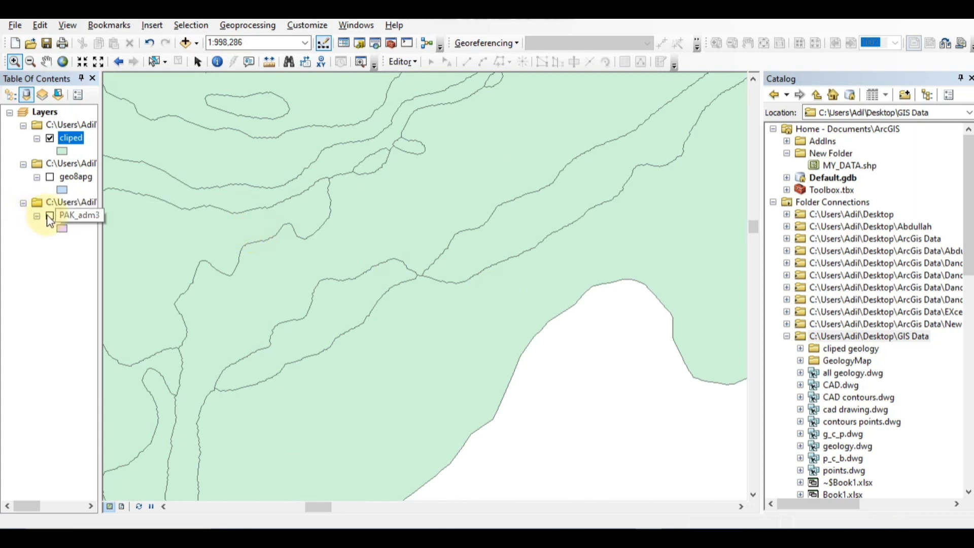
pyautogui.click(250, 197)
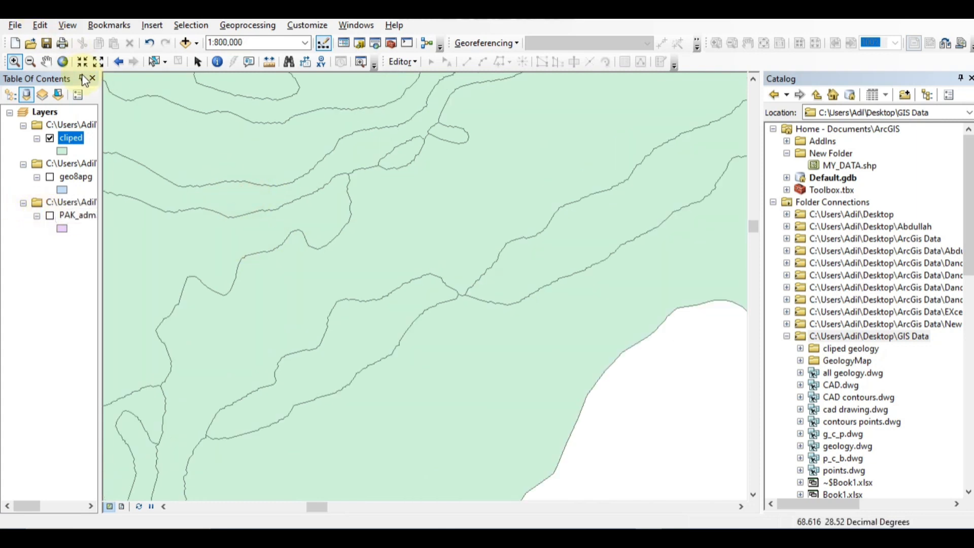
# Step: Look through the records in the cliped layer's attribute table and close the table
pyautogui.click(47, 61)
pyautogui.moveTo(269, 144); pyautogui.dragTo(238, 369)
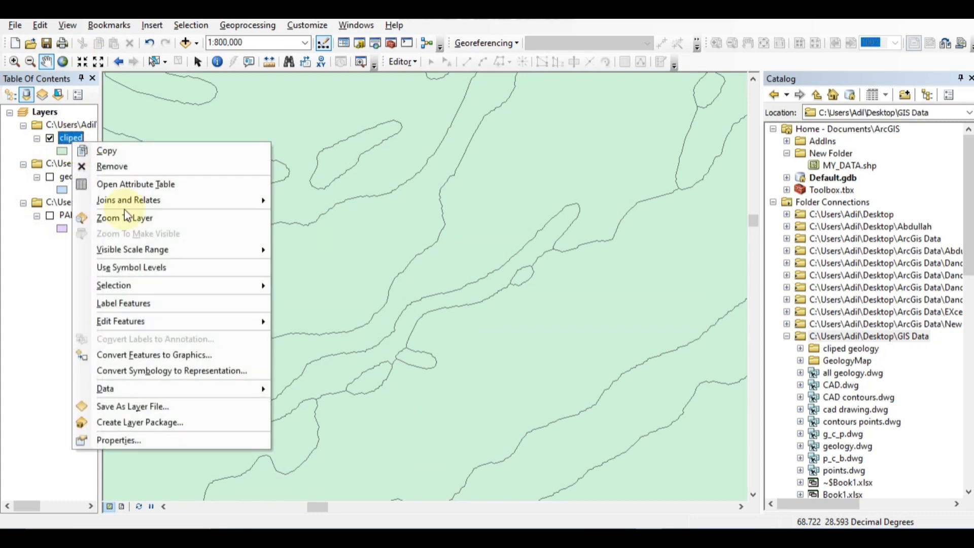
pyautogui.click(169, 183)
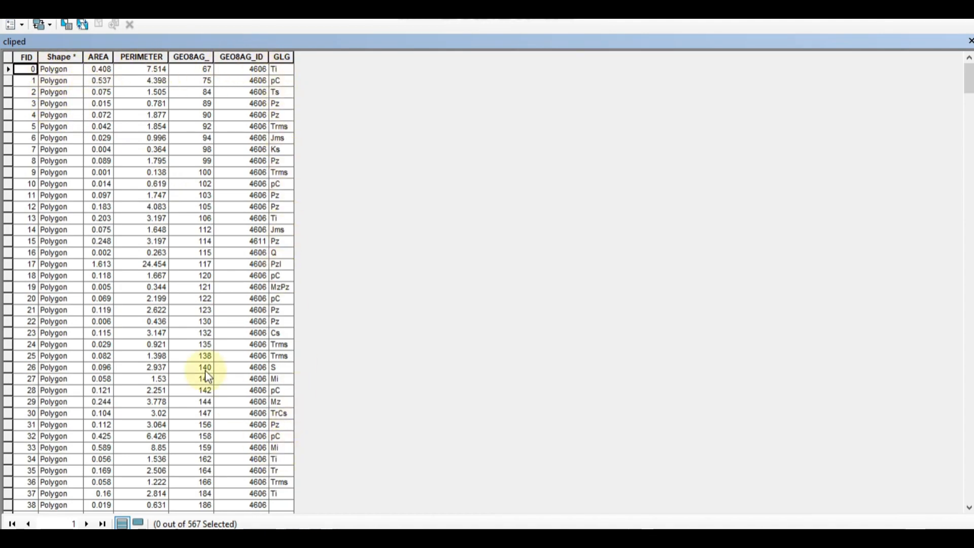
pyautogui.scroll(-20, 205, 370)
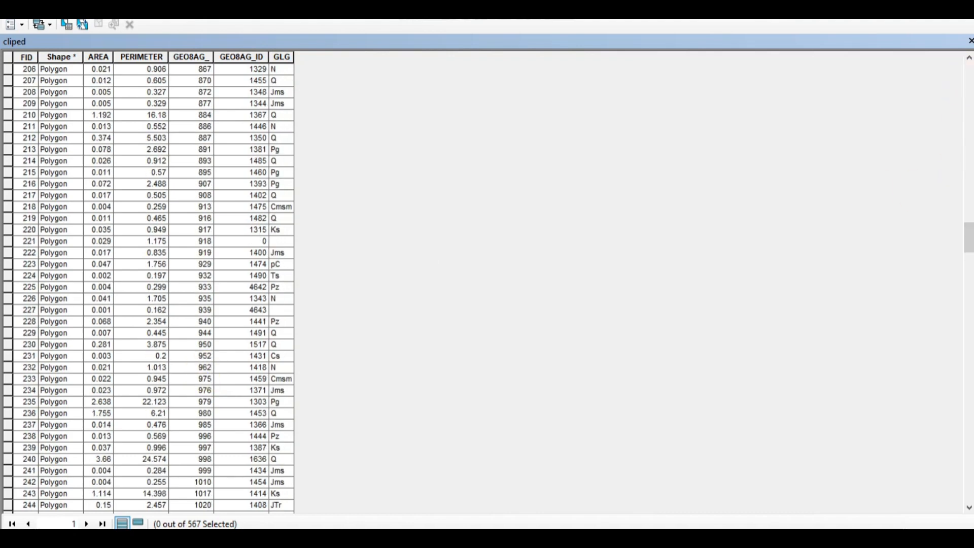
pyautogui.click(971, 40)
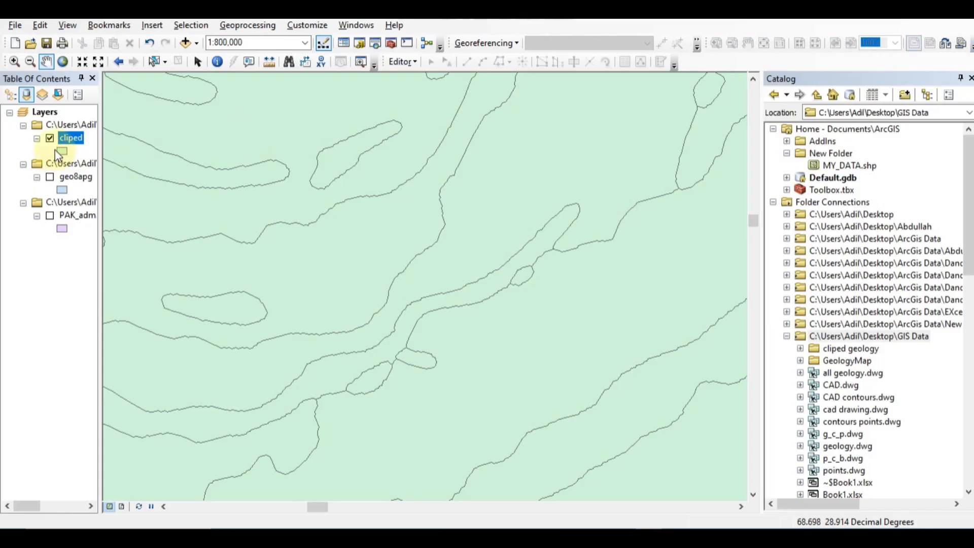
# Step: Symbolize the cliped layer by unique values of the GLG field, adding all values, and apply the new symbology
pyautogui.rightClick(66, 144)
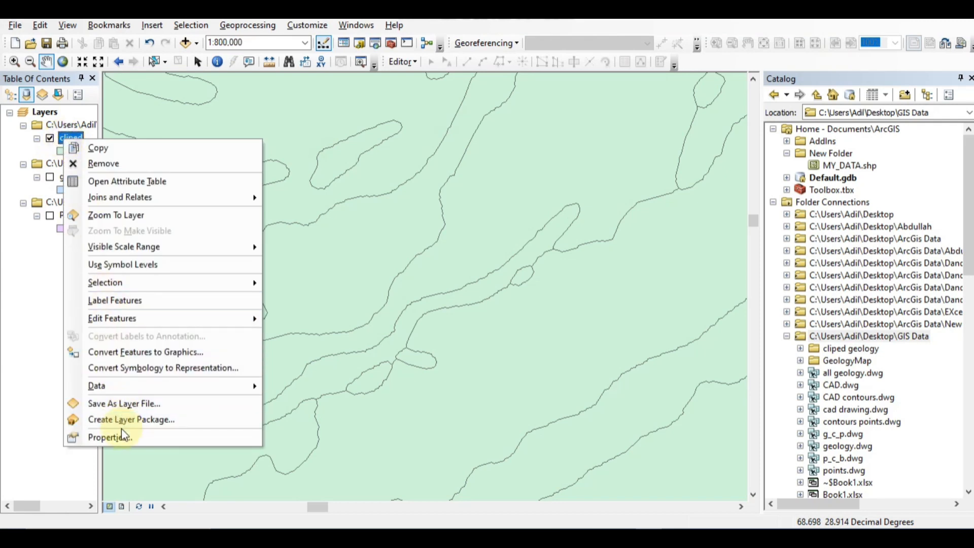
pyautogui.click(145, 439)
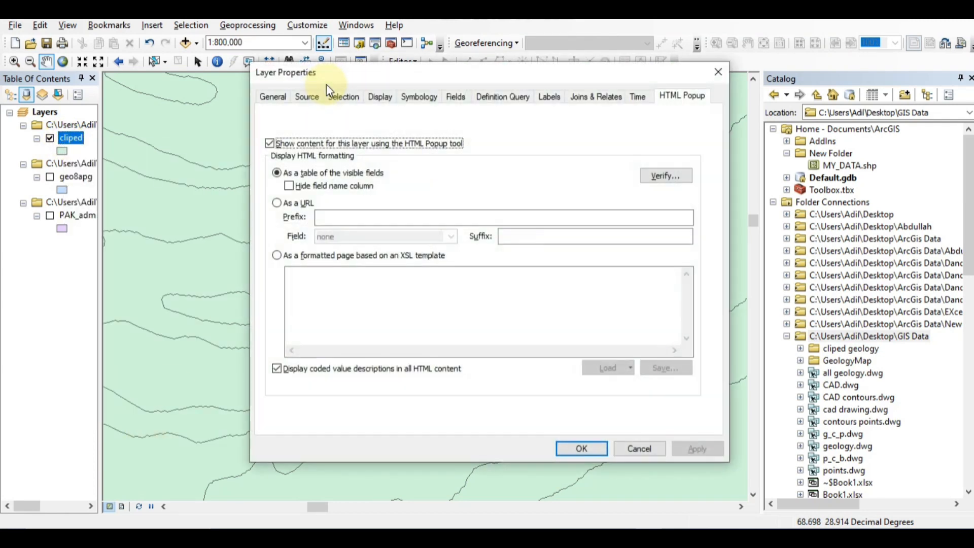
pyautogui.click(426, 99)
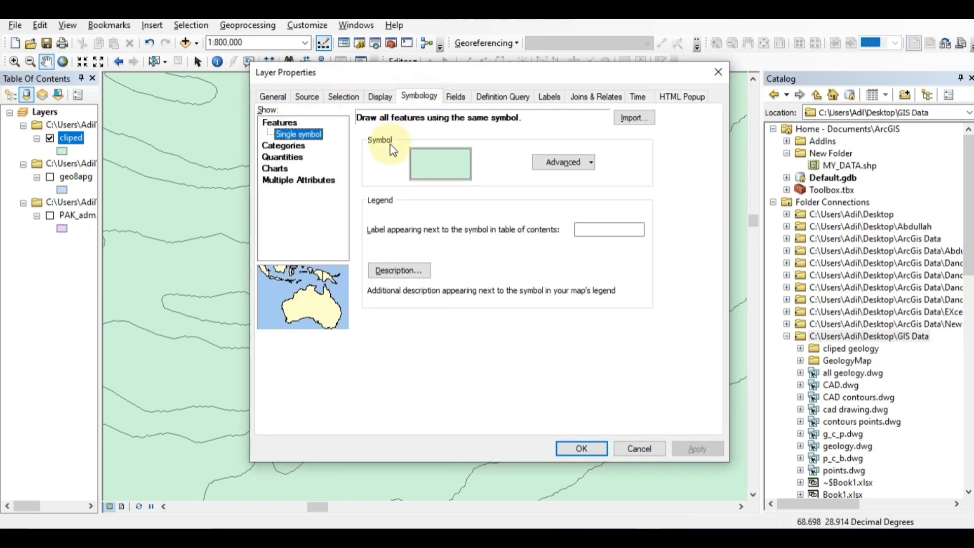
pyautogui.click(282, 148)
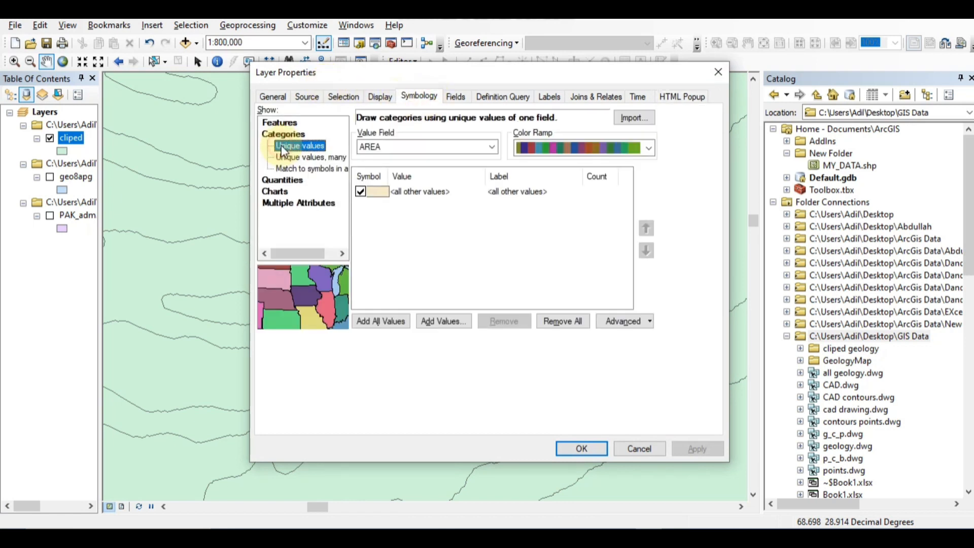
pyautogui.click(422, 147)
pyautogui.click(393, 198)
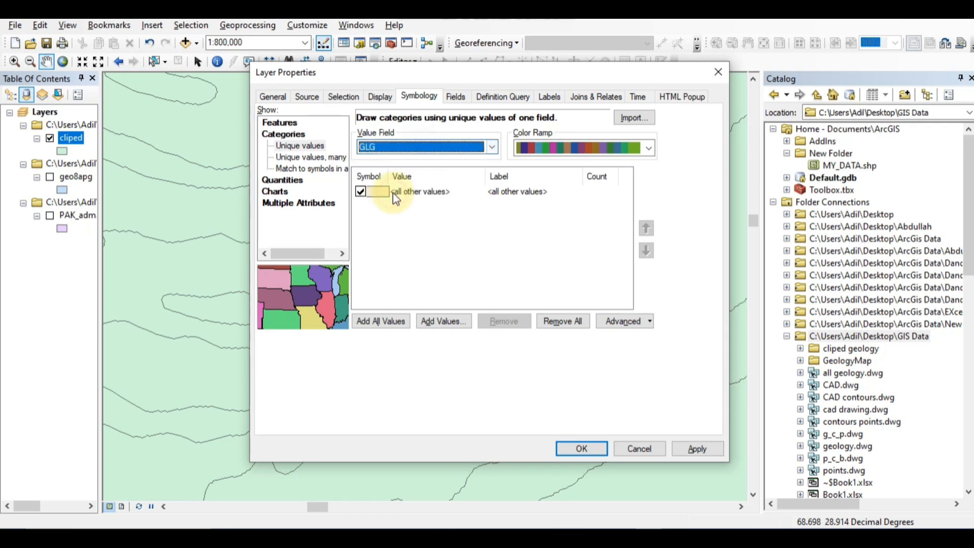
pyautogui.click(392, 324)
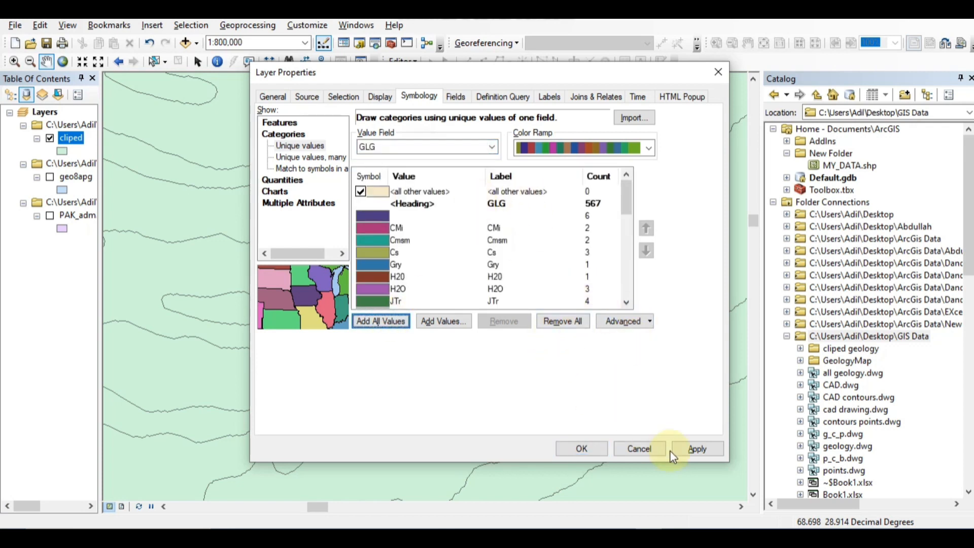
pyautogui.click(697, 449)
pyautogui.click(592, 454)
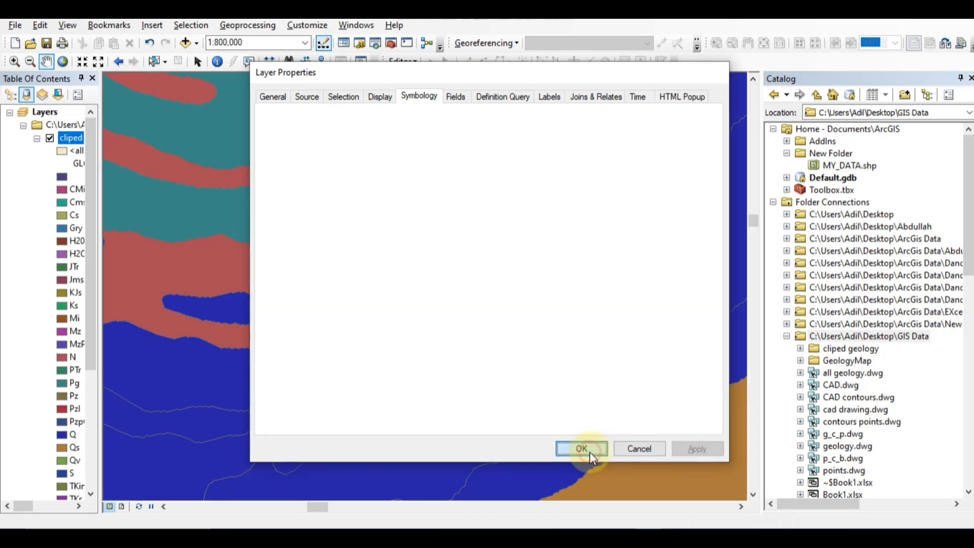
# Step: Examine the color-coded geology units of the cliped layer, from the full map extent down to close detail
pyautogui.click(61, 62)
pyautogui.click(15, 62)
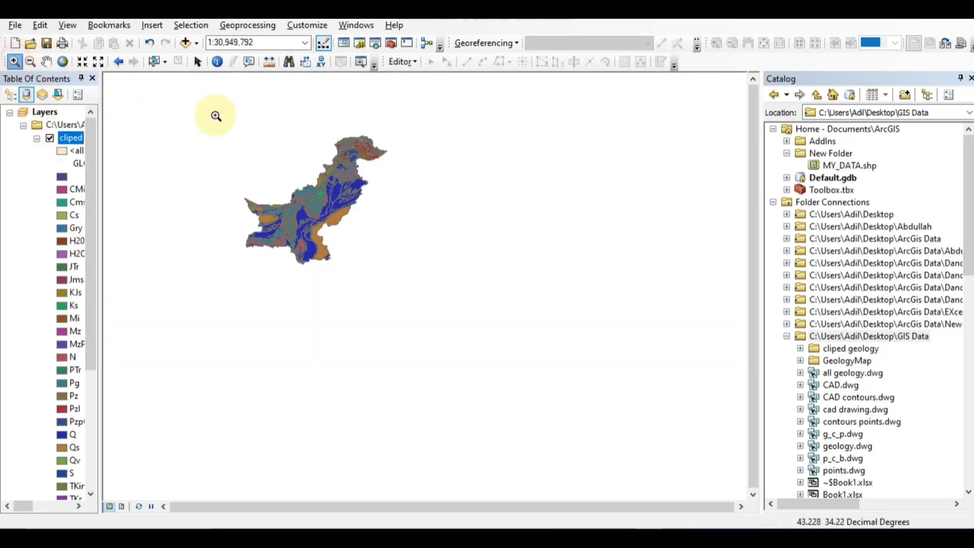
pyautogui.moveTo(224, 120); pyautogui.dragTo(398, 282)
pyautogui.moveTo(169, 97); pyautogui.dragTo(669, 440)
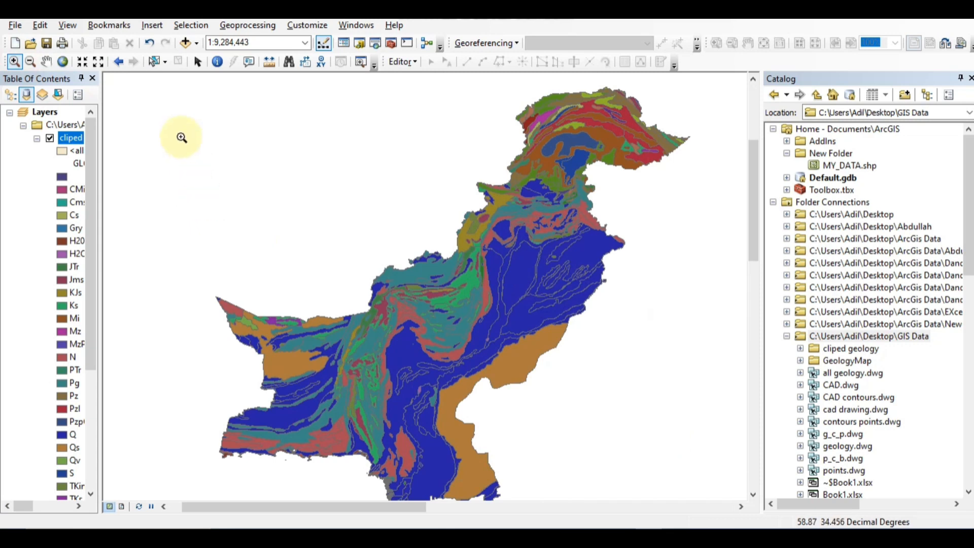
pyautogui.moveTo(180, 137); pyautogui.dragTo(652, 486)
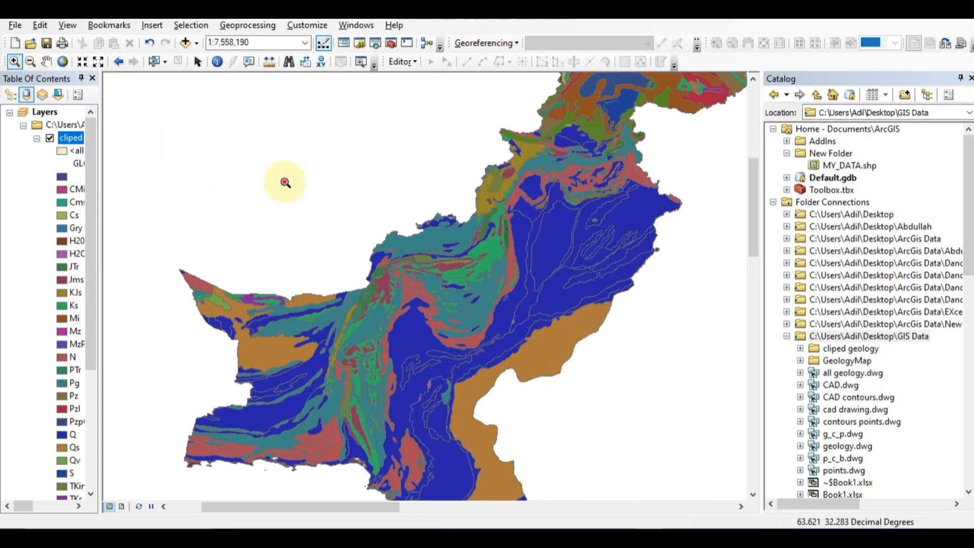
pyautogui.moveTo(284, 182); pyautogui.dragTo(619, 406)
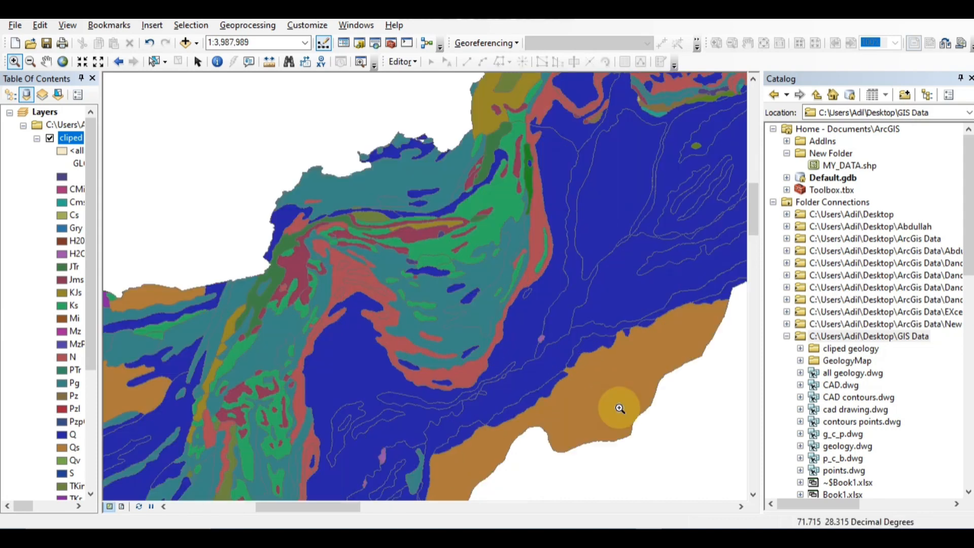
pyautogui.moveTo(229, 121); pyautogui.dragTo(648, 442)
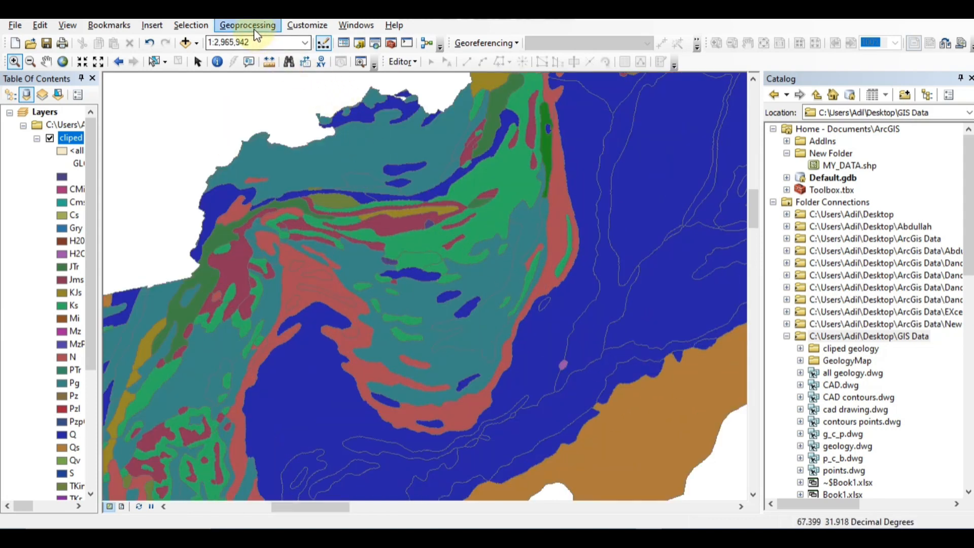
# Step: Bring up the list of geoprocessing tools that includes Clip
pyautogui.click(254, 31)
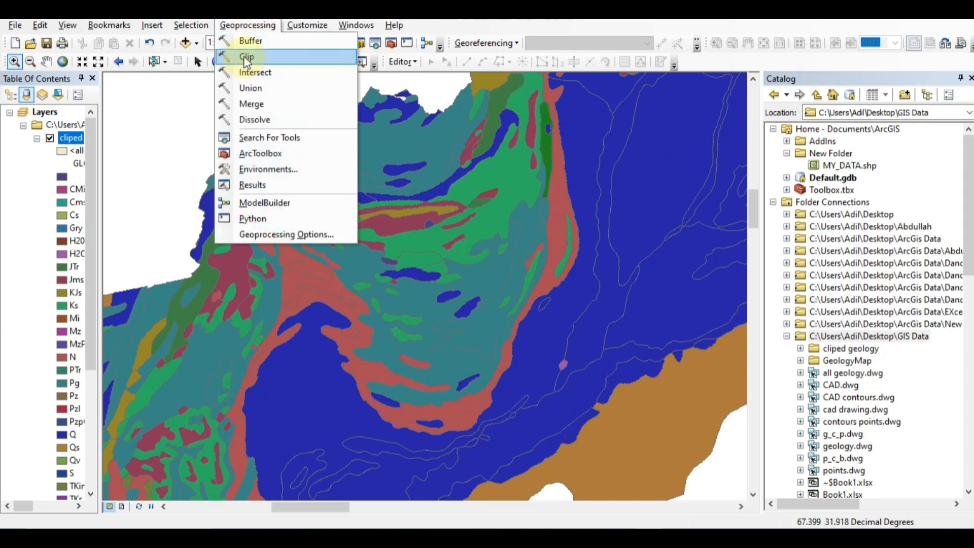